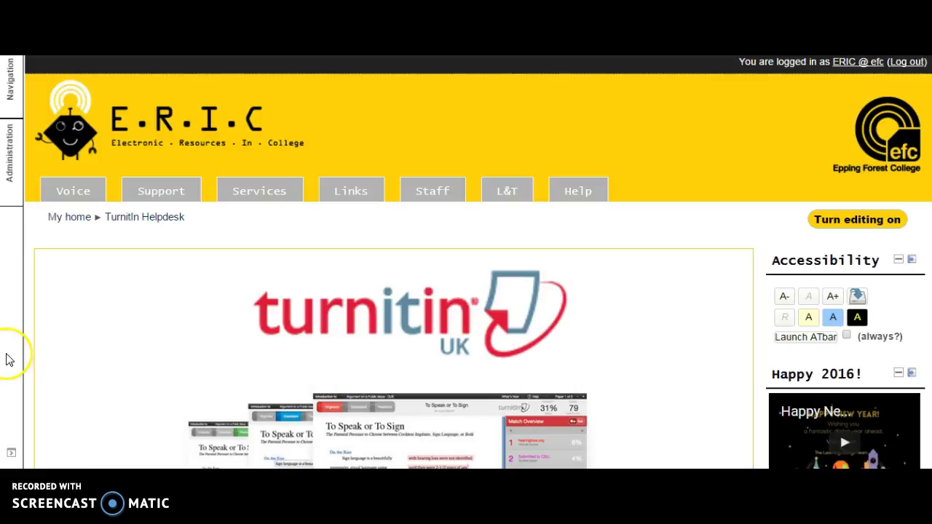
left_click(11, 191)
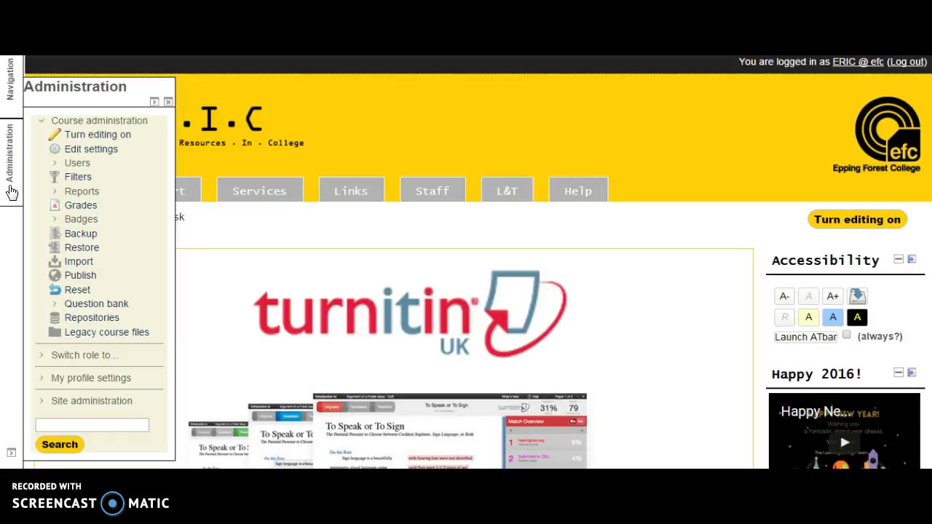
left_click(11, 178)
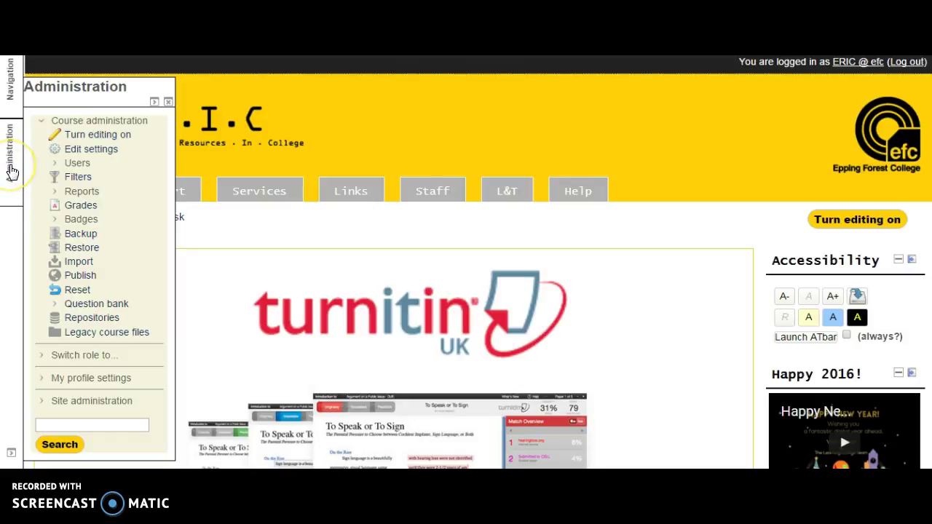
left_click(63, 175)
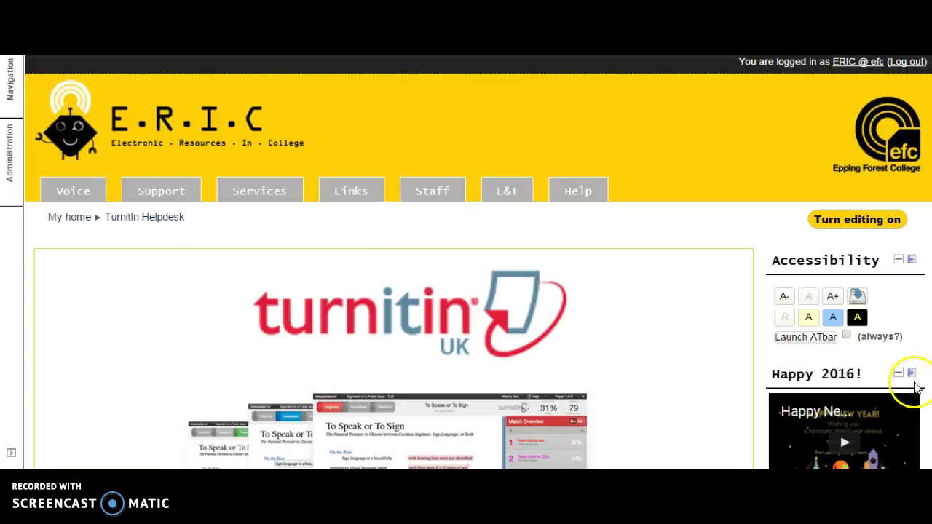
scroll(848, 105, "down", 10)
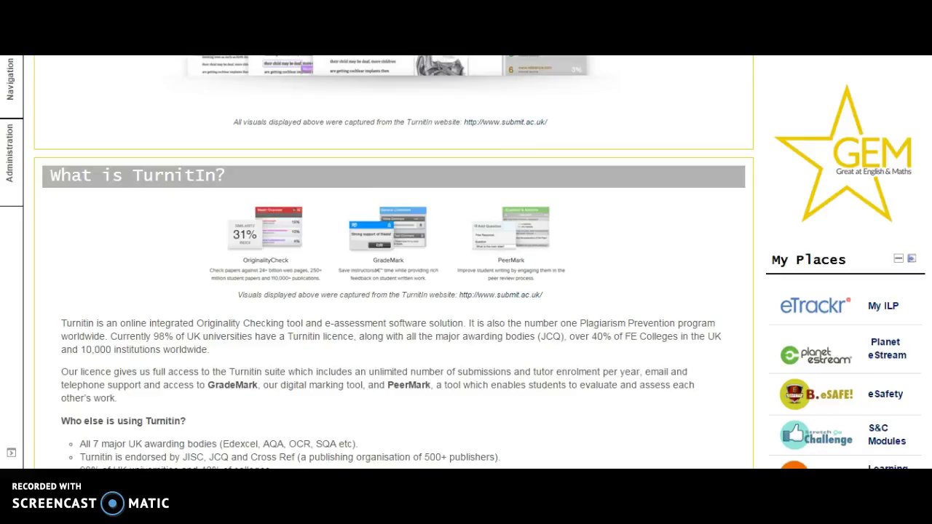
left_click(848, 105)
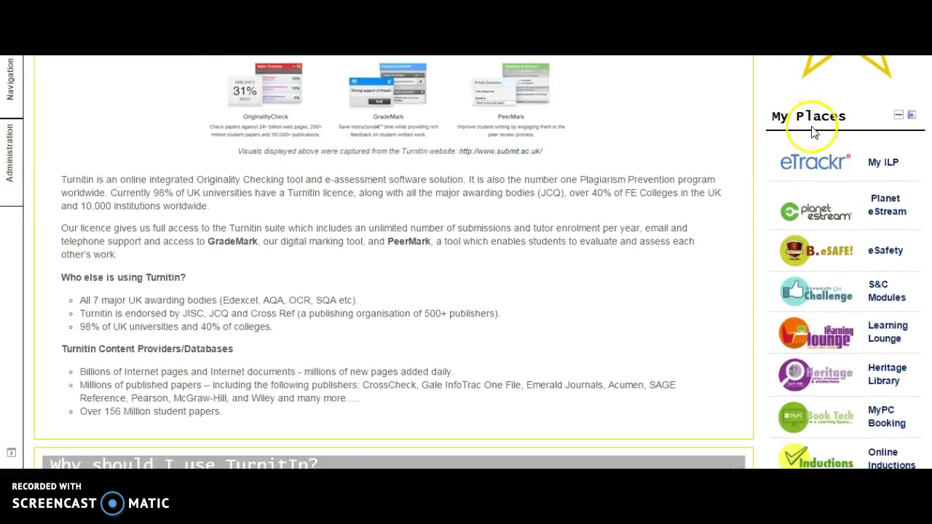
scroll(837, 109, "up", 10)
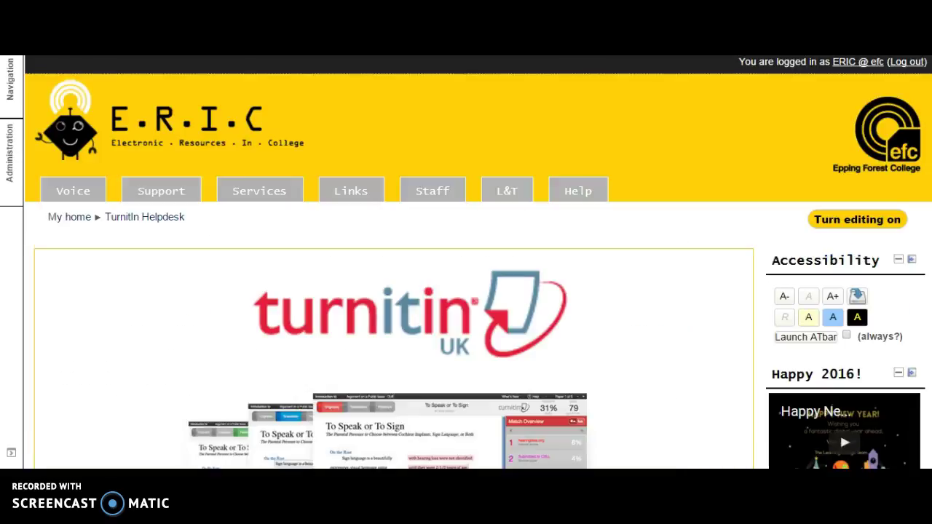
Open the backup settings for the TurnitIn Helpdesk course from its course administration options
left_click(10, 156)
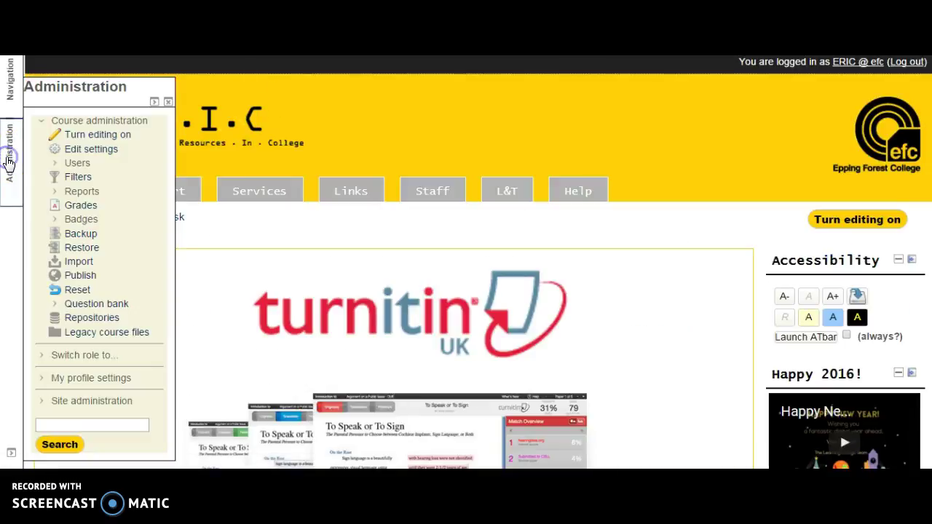
left_click(82, 234)
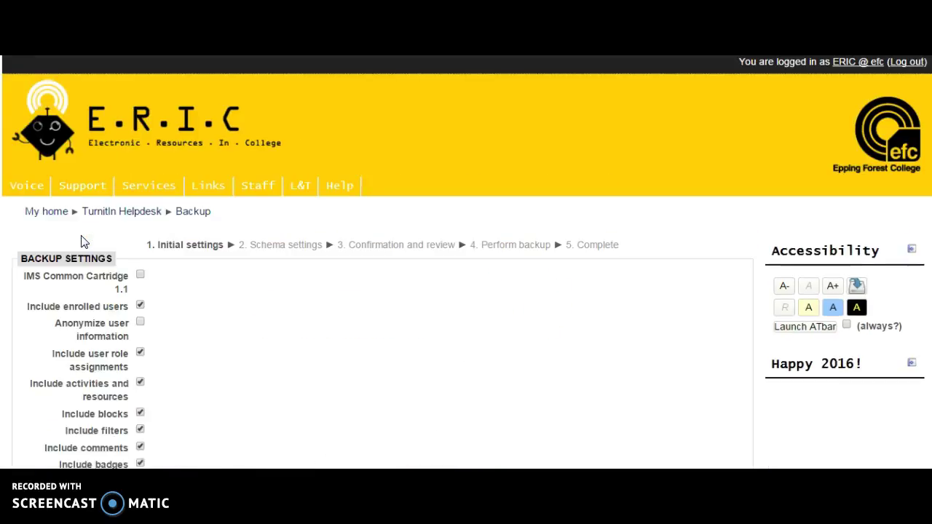
left_click(235, 298)
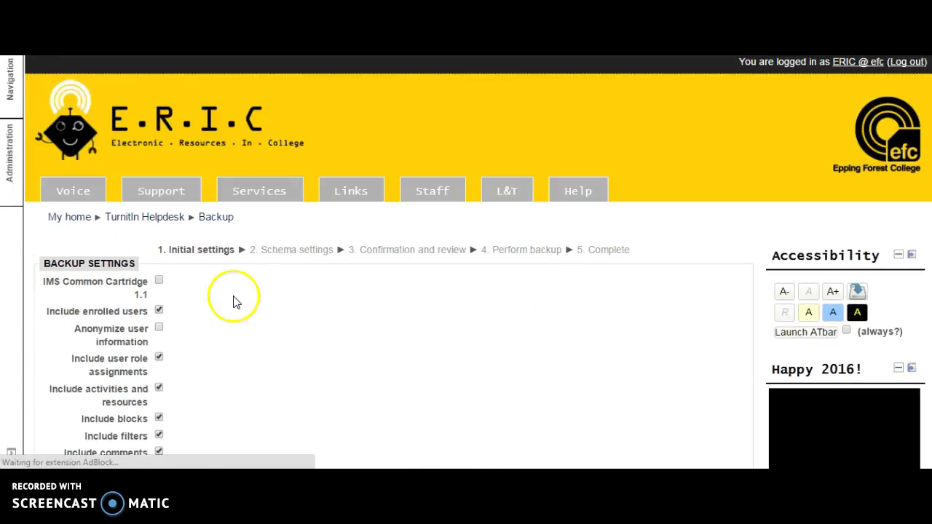
left_click(660, 198)
Exclude enrolled users from the course backup and proceed to the schema settings
scroll(466, 291, "down", 3)
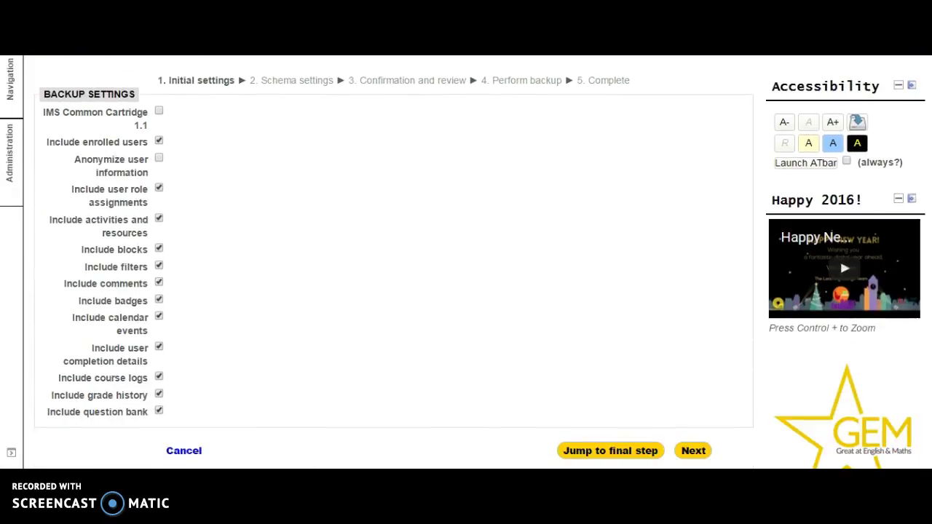
scroll(466, 262, "down", 1)
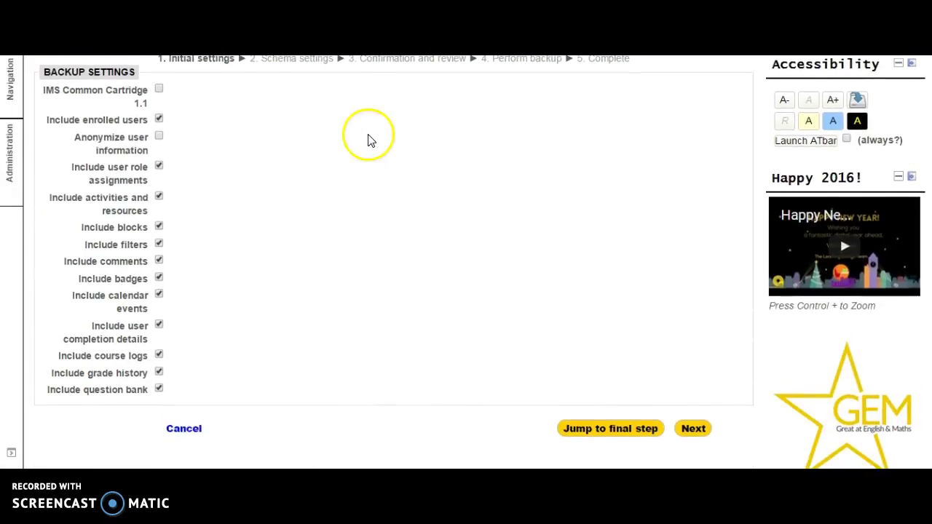
left_click(158, 121)
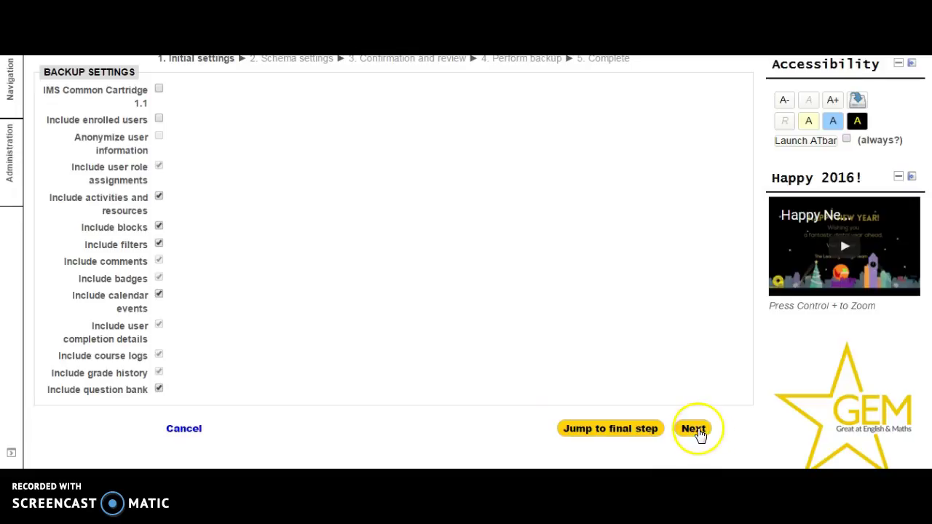
left_click(694, 429)
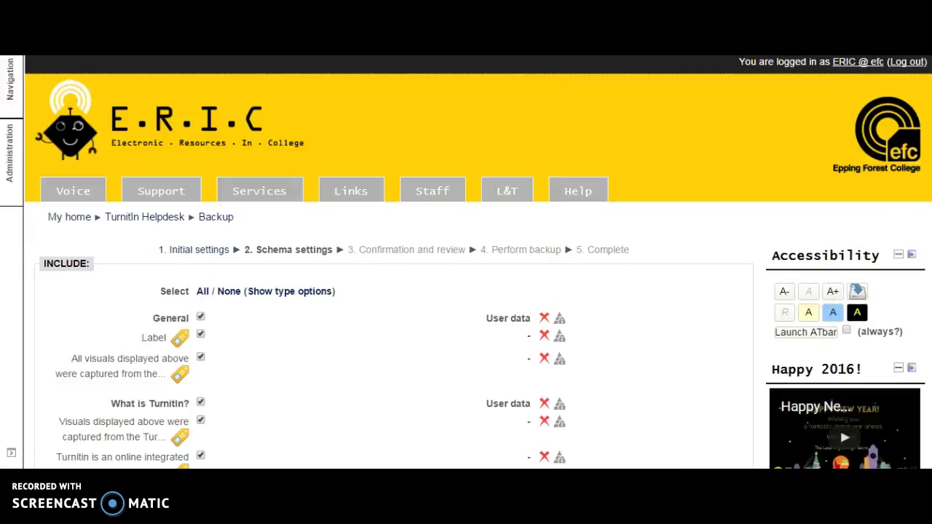
Review the course sections and activities, keep them all included, and proceed to confirmation and review
scroll(840, 220, "down", 5)
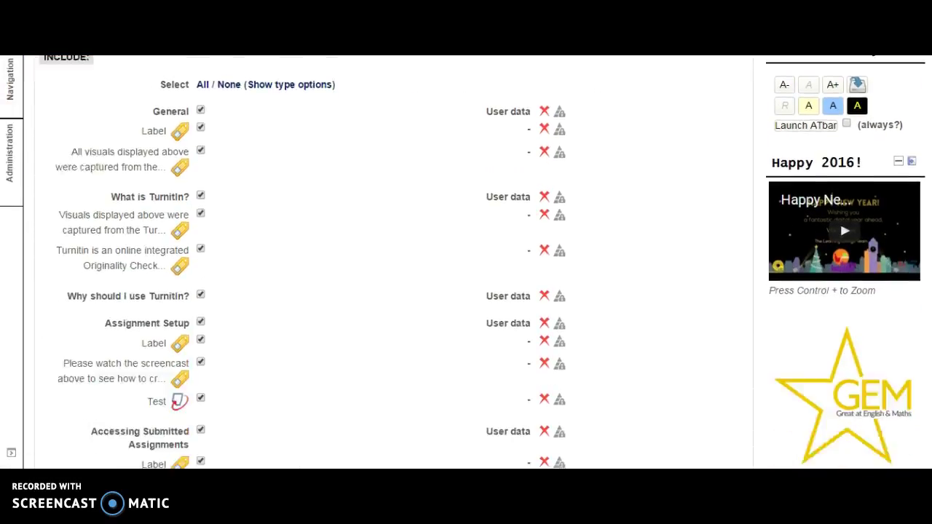
scroll(840, 118, "down", 5)
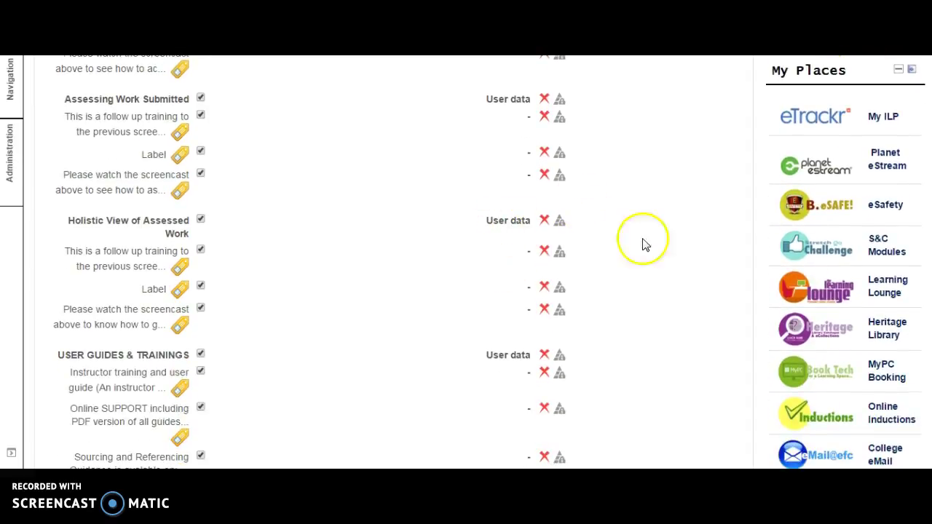
scroll(839, 219, "down", 4)
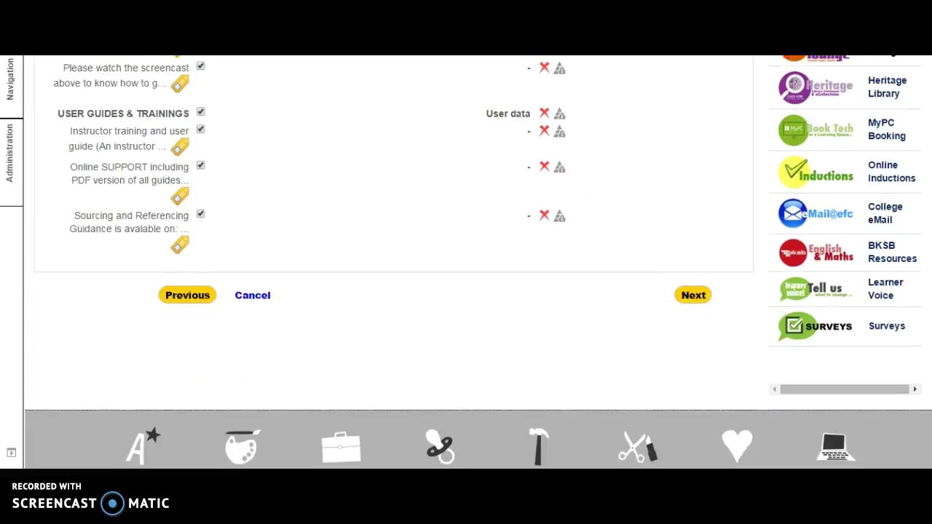
left_click(699, 293)
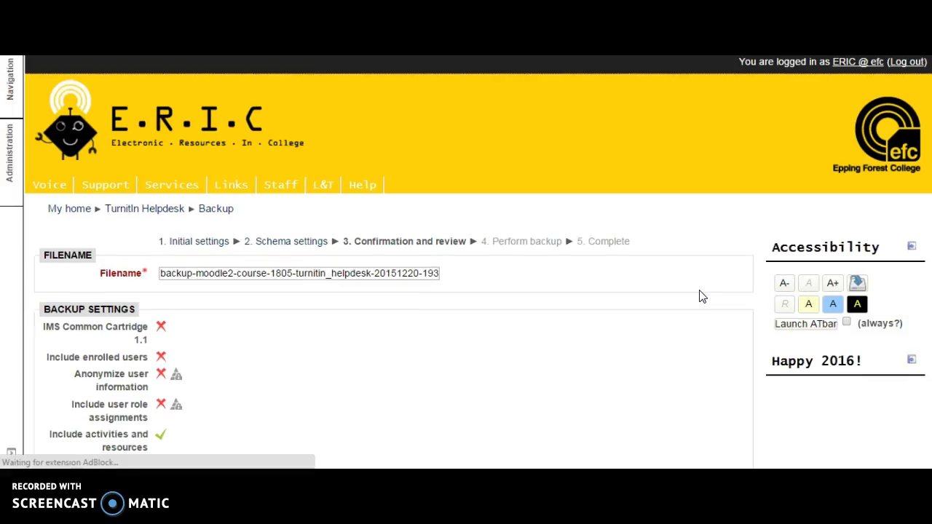
Review the backup settings and included items, perform the backup under the default filename, and continue to the backup file lists
scroll(478, 263, "down", 5)
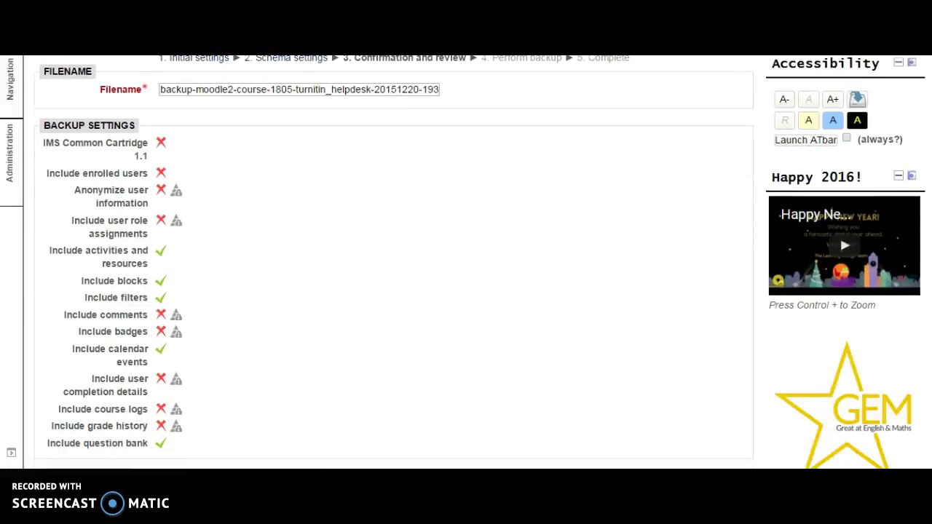
scroll(393, 263, "down", 6)
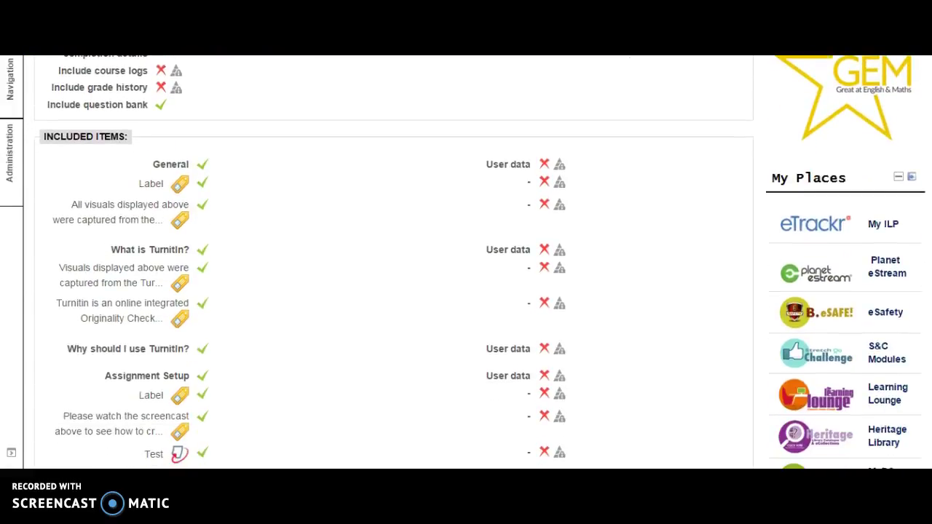
scroll(466, 262, "down", 7)
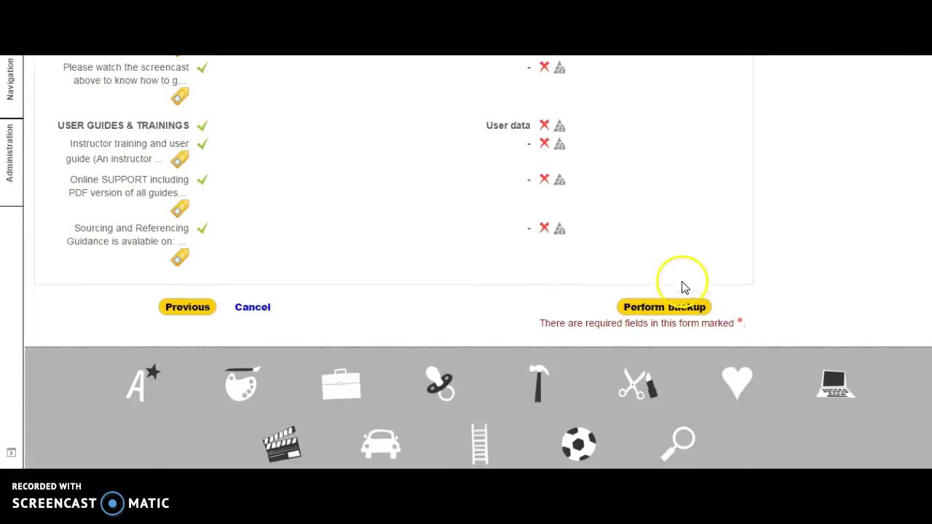
left_click(682, 308)
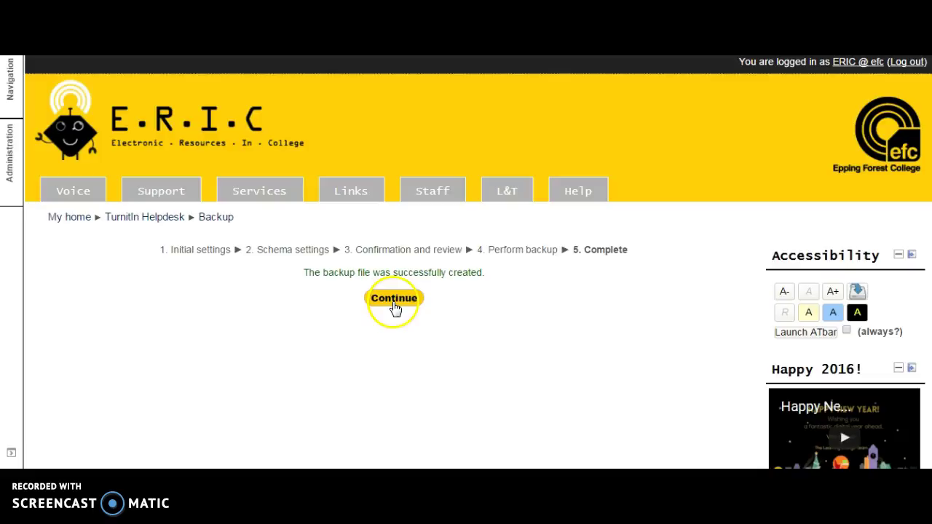
left_click(394, 304)
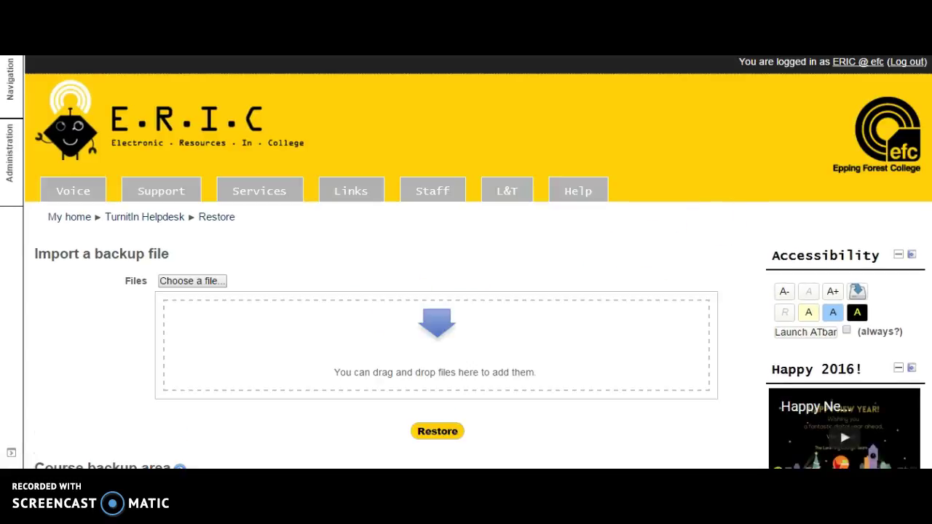
scroll(466, 262, "down", 4)
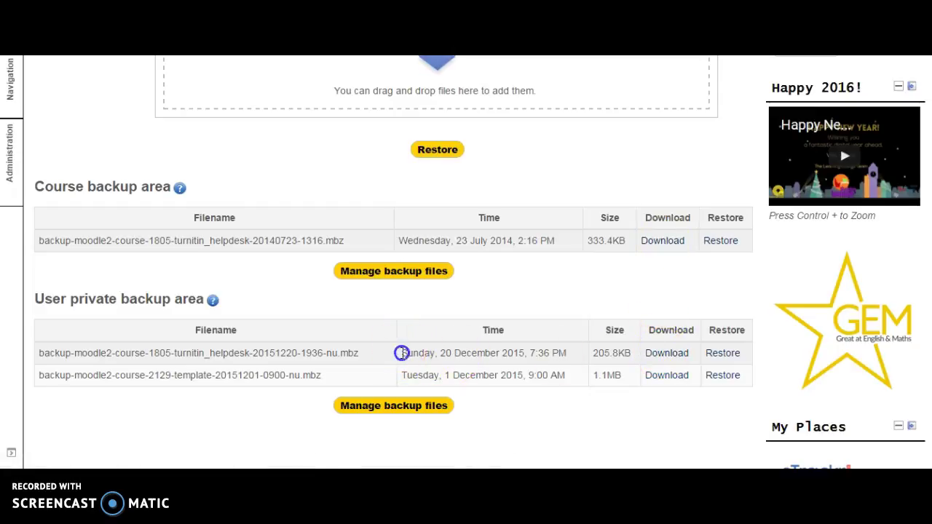
left_click_drag(401, 354, 567, 353)
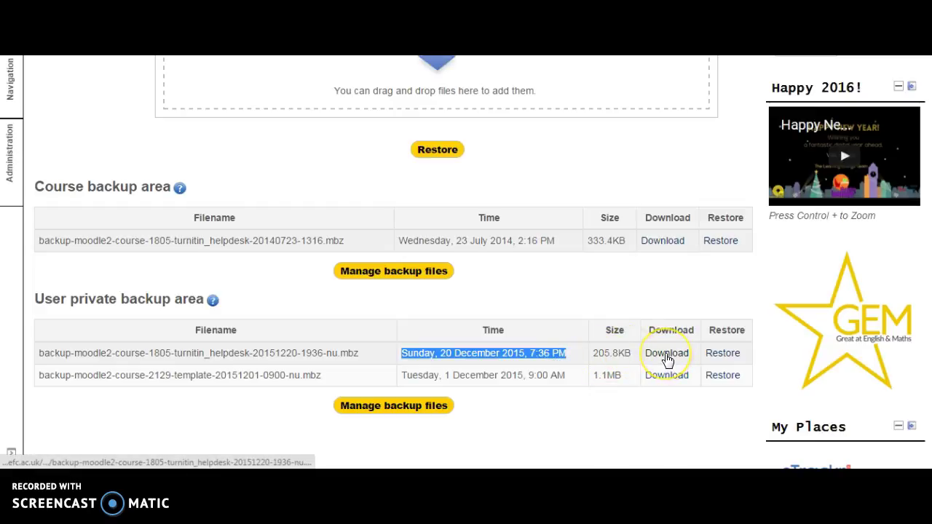
left_click(668, 357)
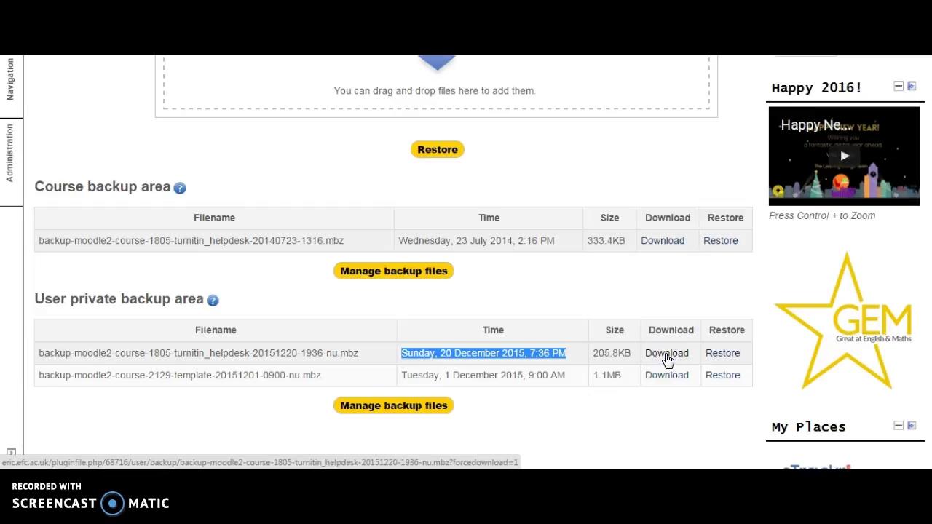
left_click(574, 455)
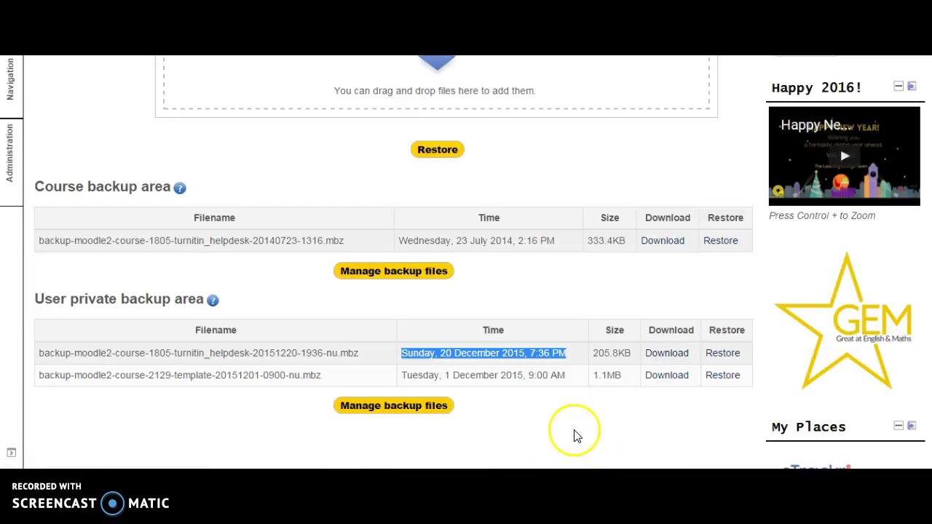
left_click(684, 394)
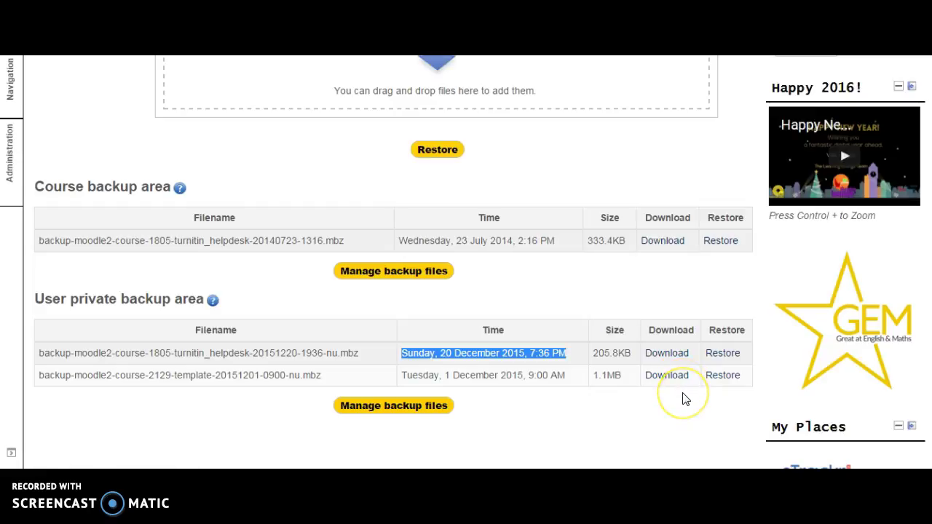
left_click(661, 437)
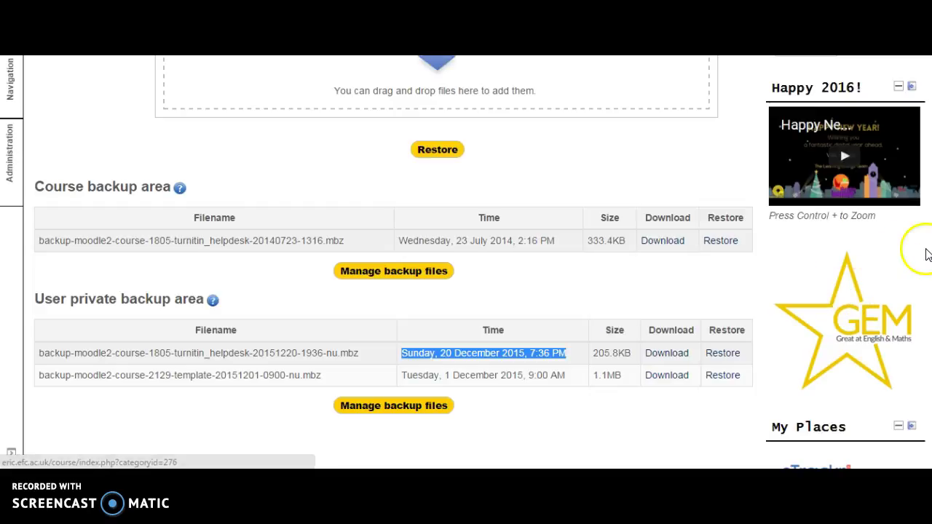
scroll(478, 263, "up", 4)
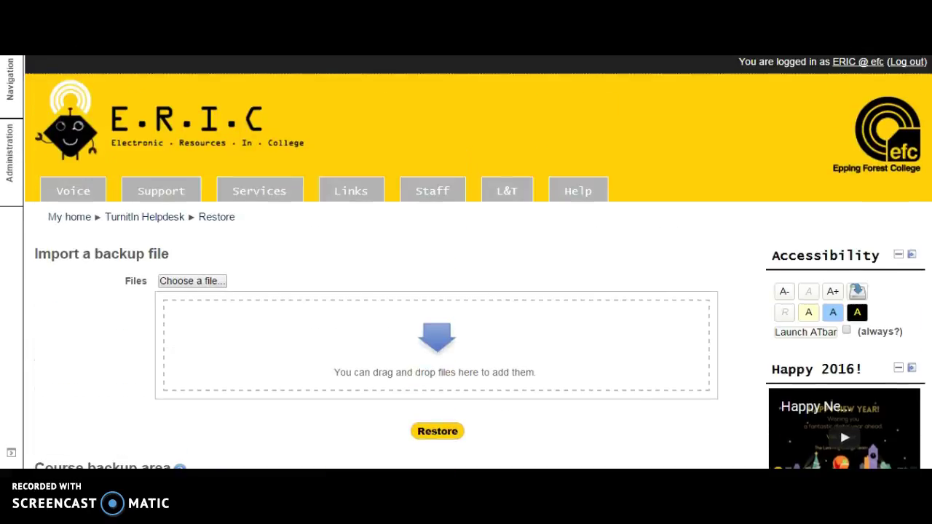
scroll(478, 262, "down", 3)
scroll(839, 240, "down", 4)
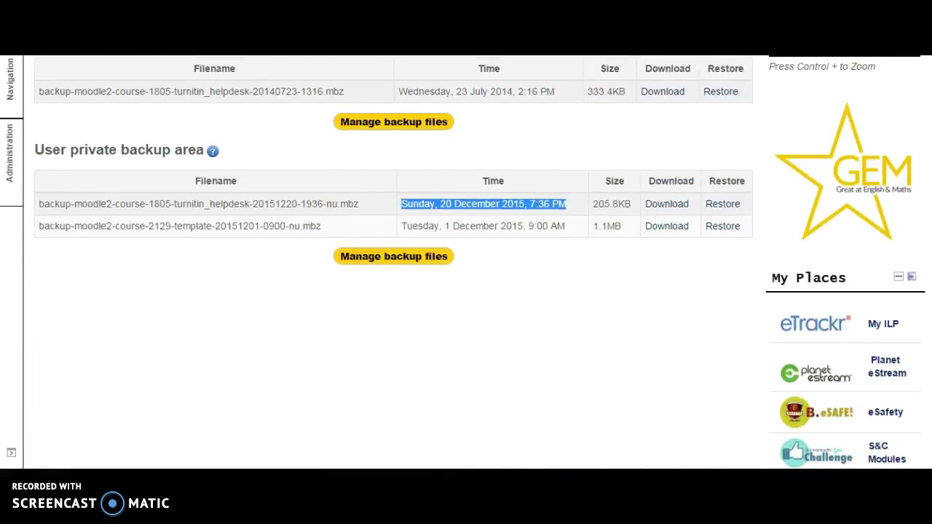
scroll(840, 240, "up", 5)
scroll(839, 372, "up", 2)
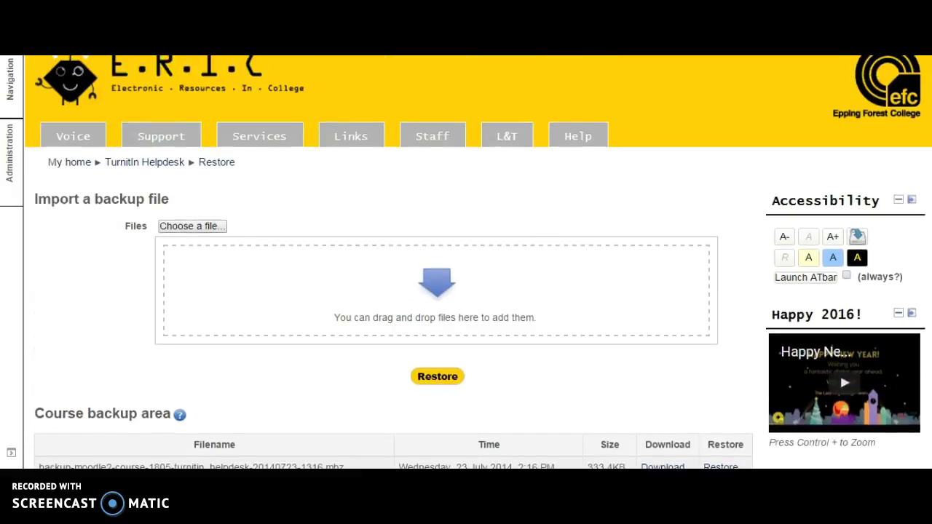